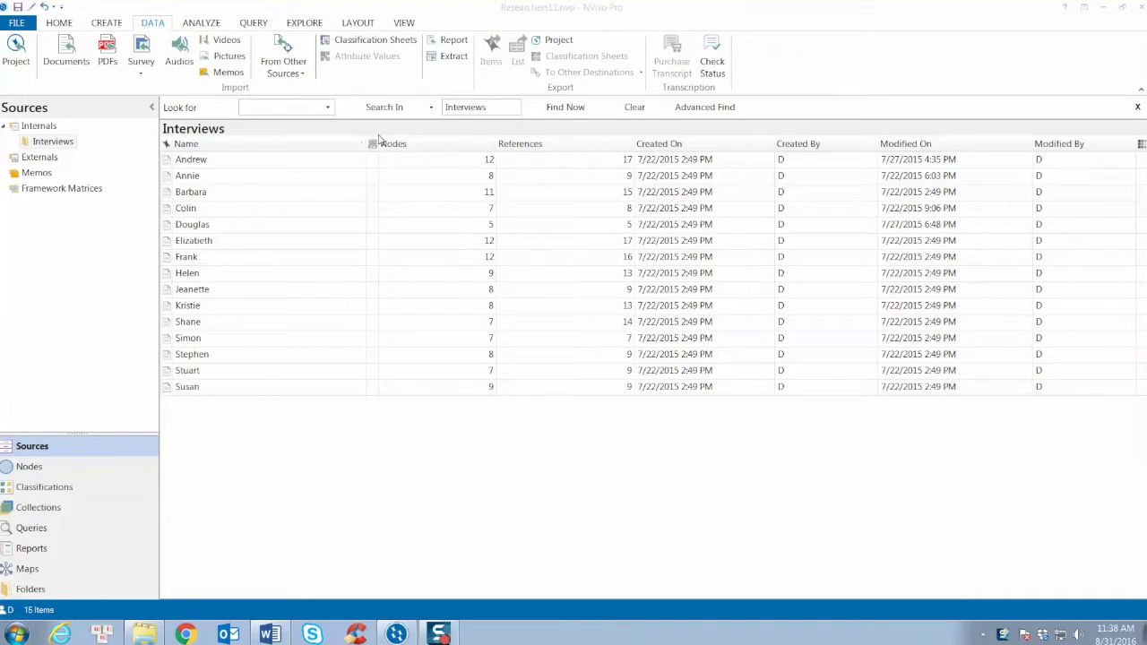
Step: Start a new cluster analysis of nodes and open the picker for choosing which nodes to cluster
click(313, 25)
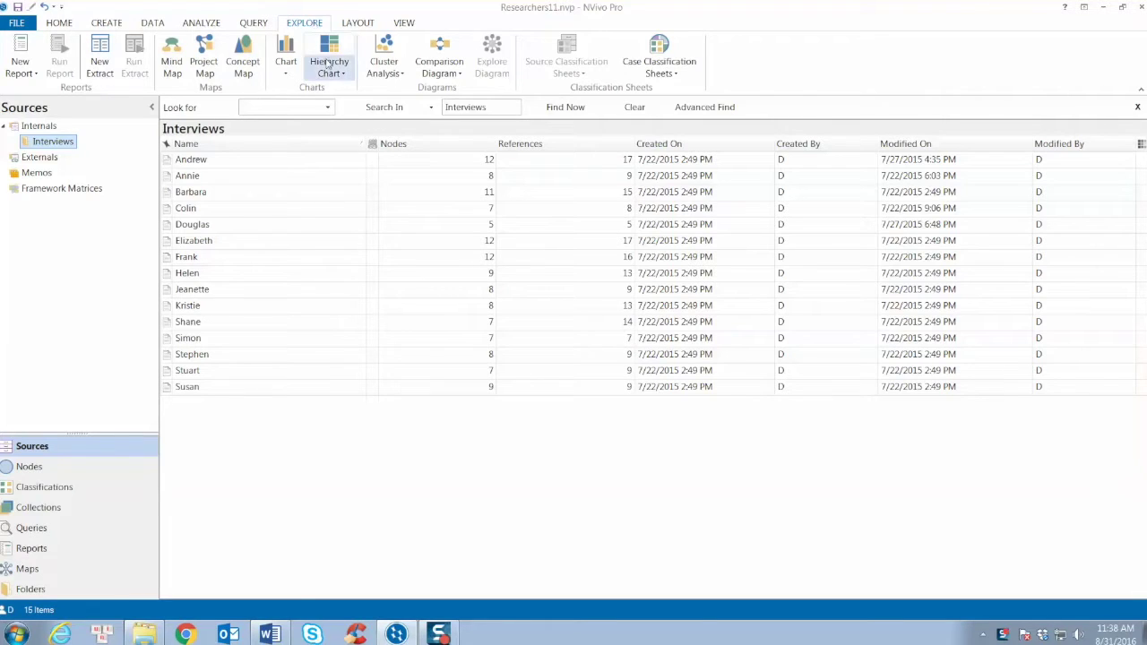
click(400, 76)
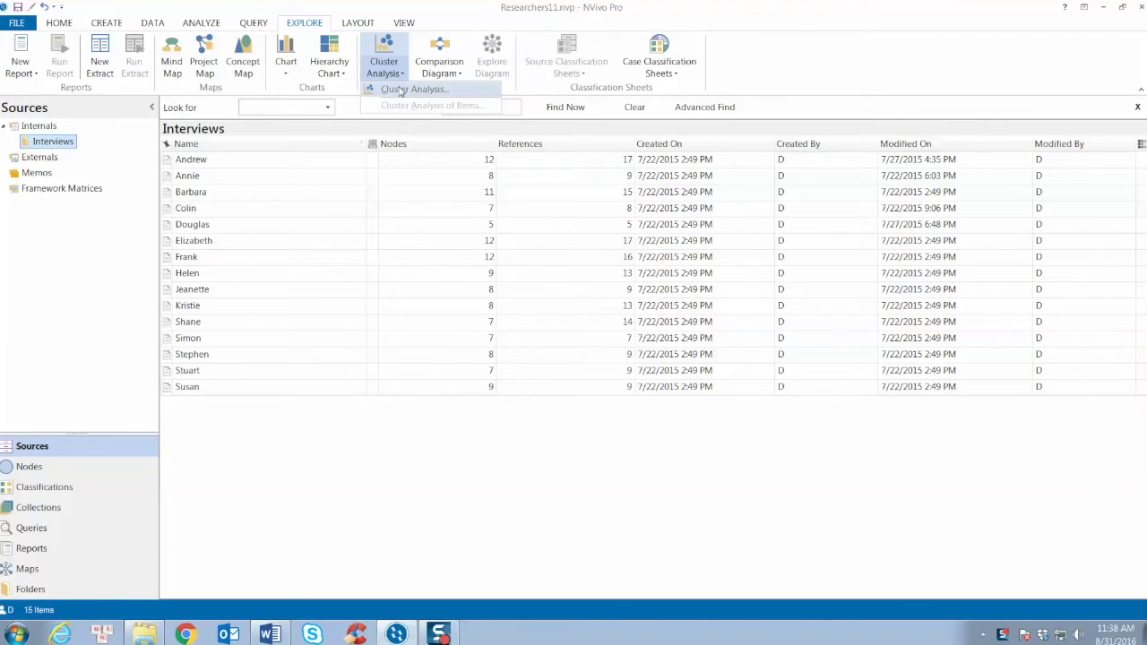
click(400, 90)
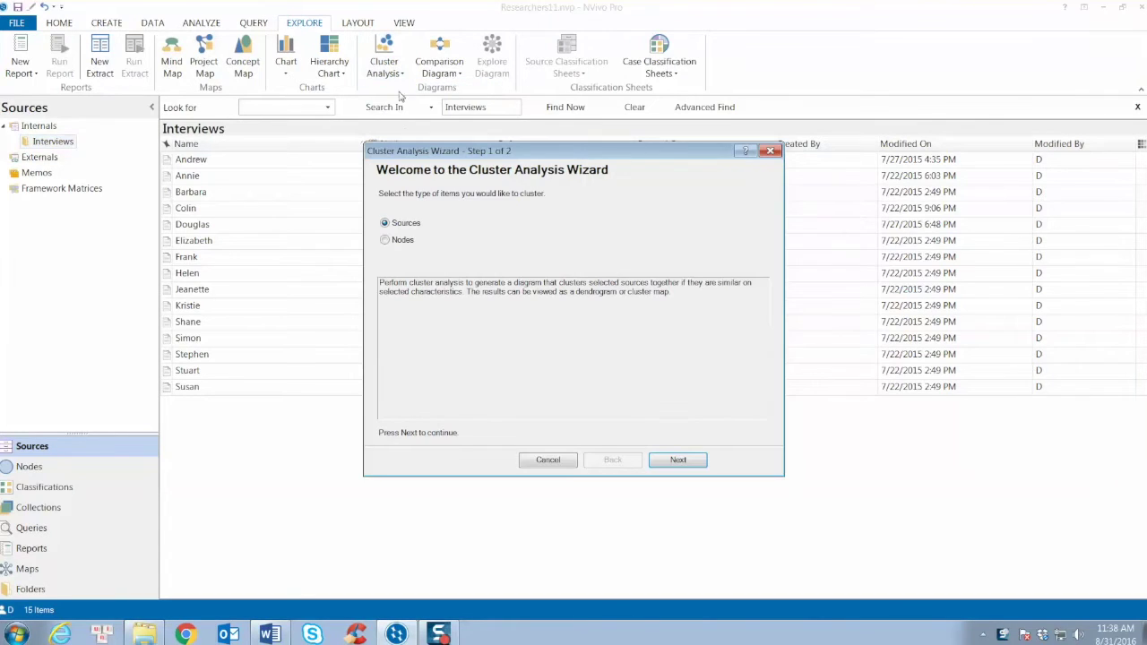
click(401, 243)
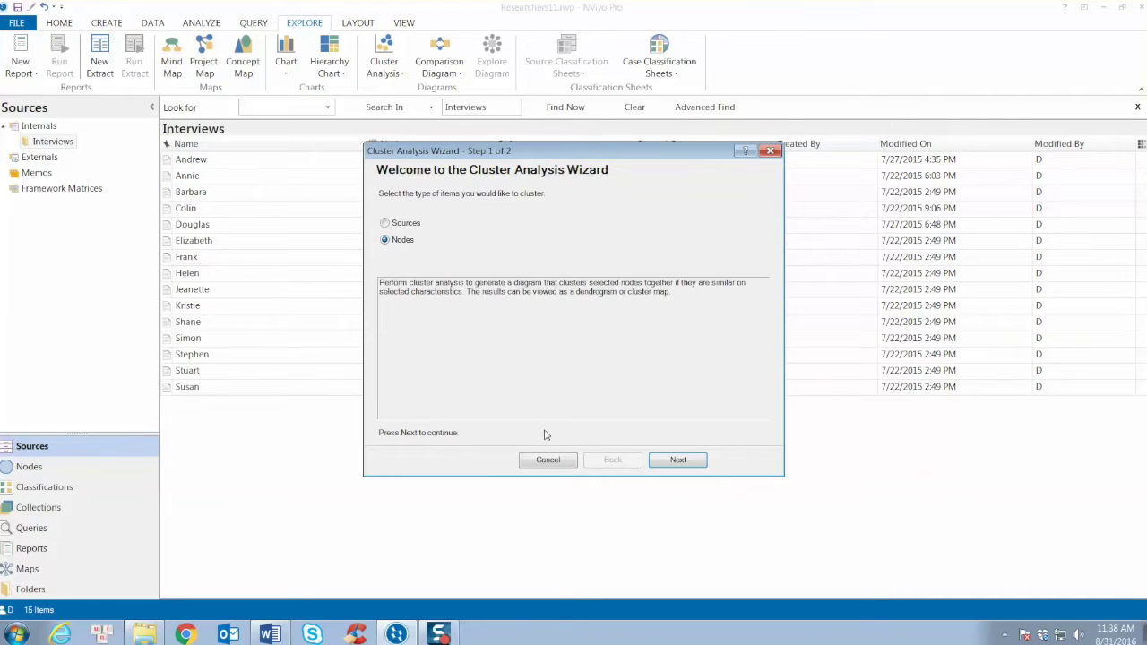
click(678, 461)
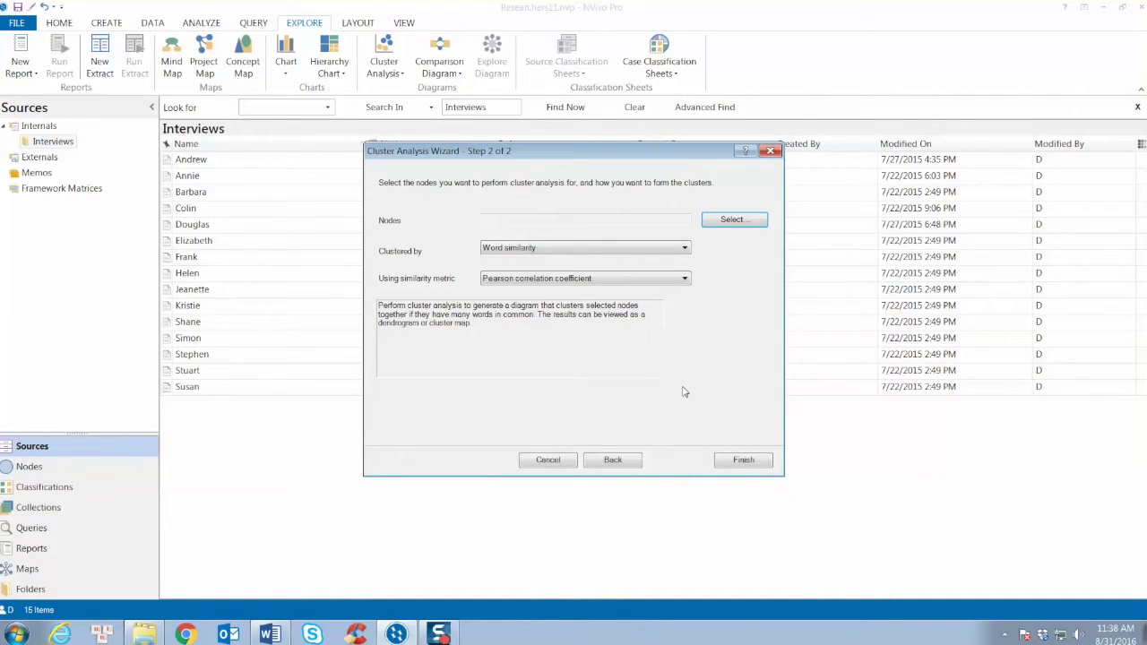
click(733, 221)
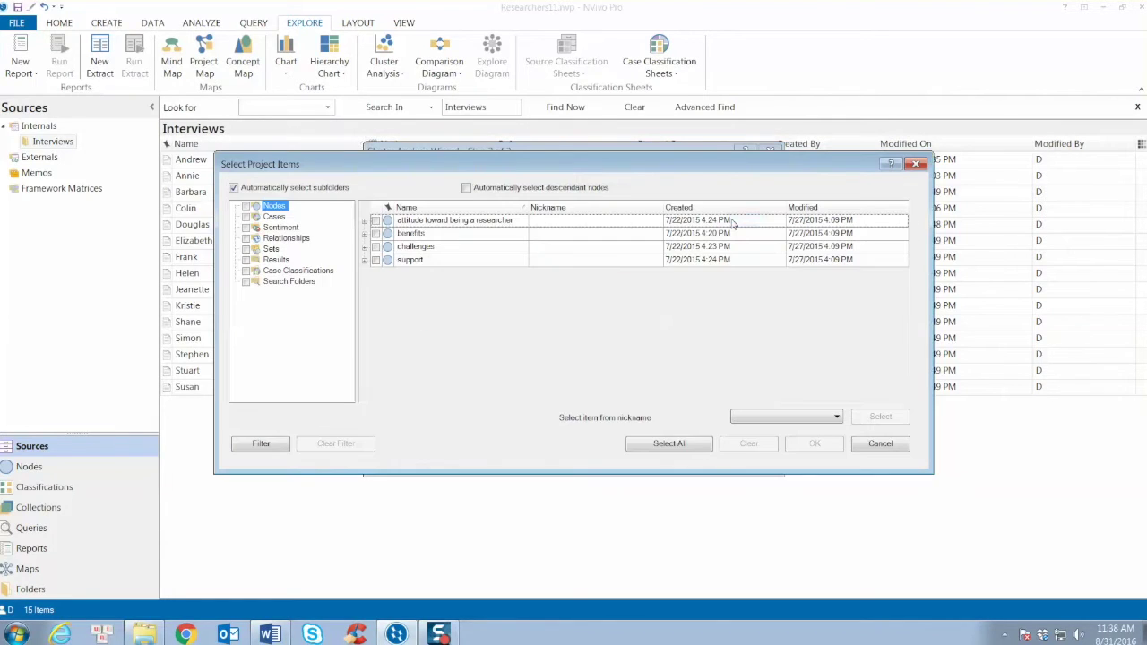
Step: Tick all nodes and expand the attitude, benefits, challenges and support parent nodes
click(247, 206)
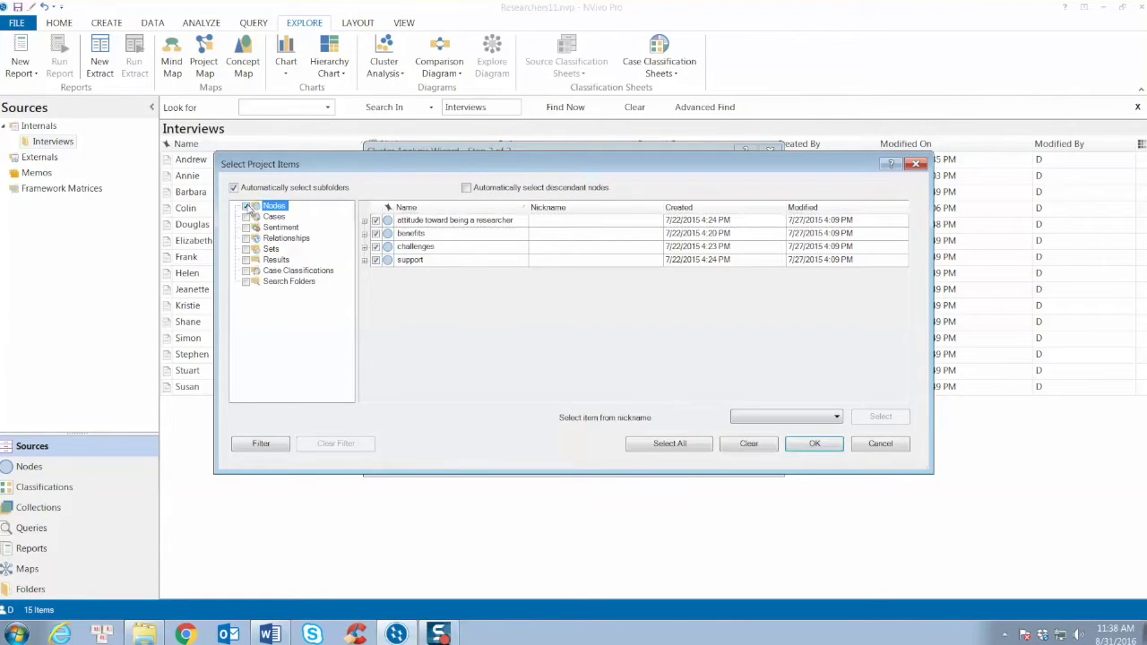
click(365, 220)
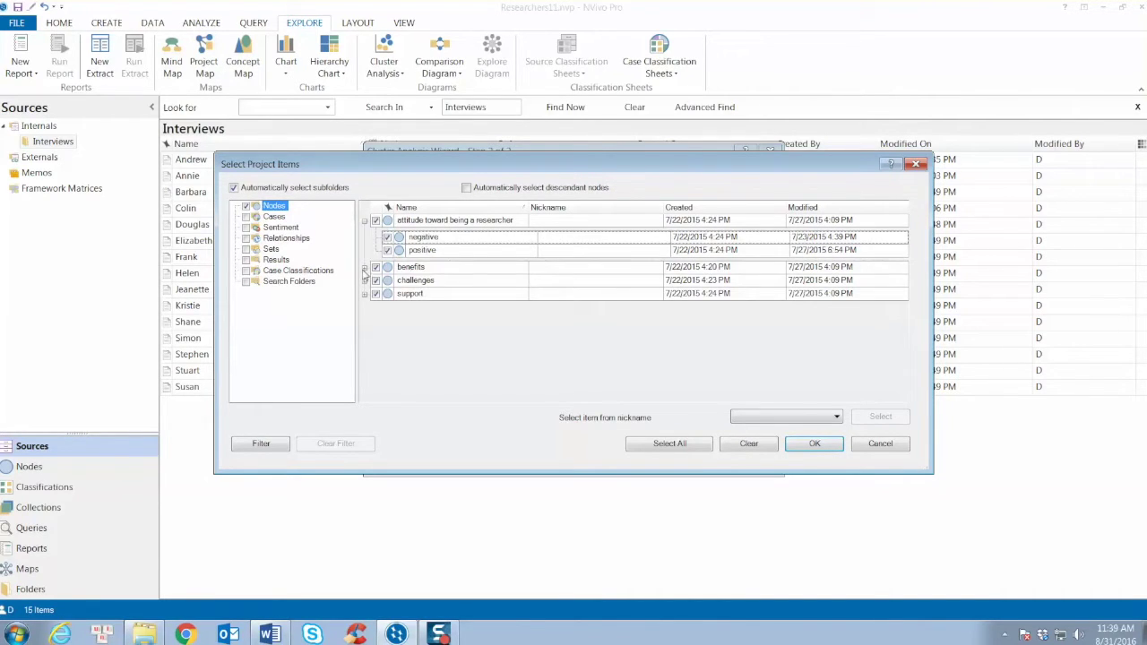
click(365, 267)
click(364, 313)
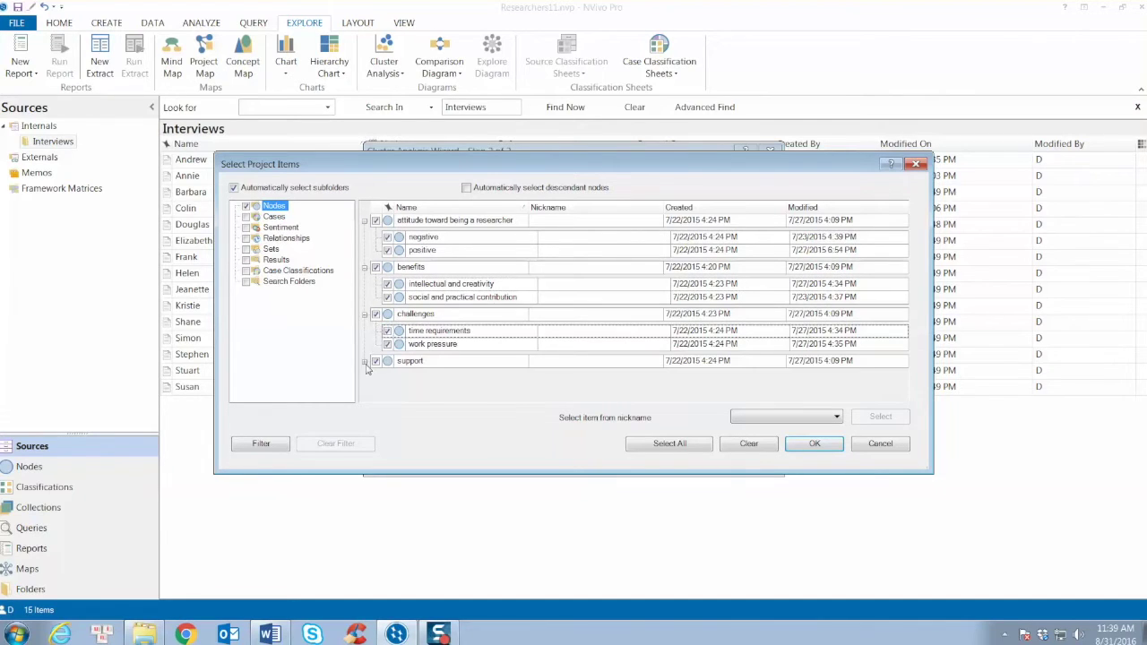
click(365, 361)
Step: Untick the four parent nodes so only their child nodes are selected, and confirm
click(375, 361)
scroll(376, 363, down, 1)
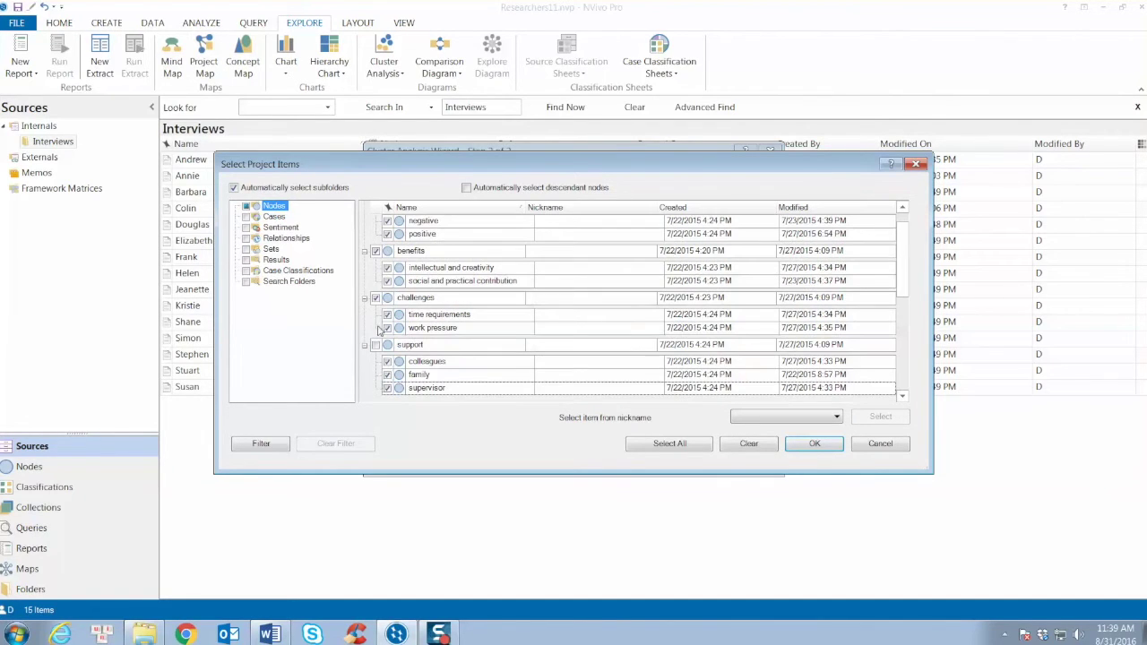
click(376, 298)
click(375, 251)
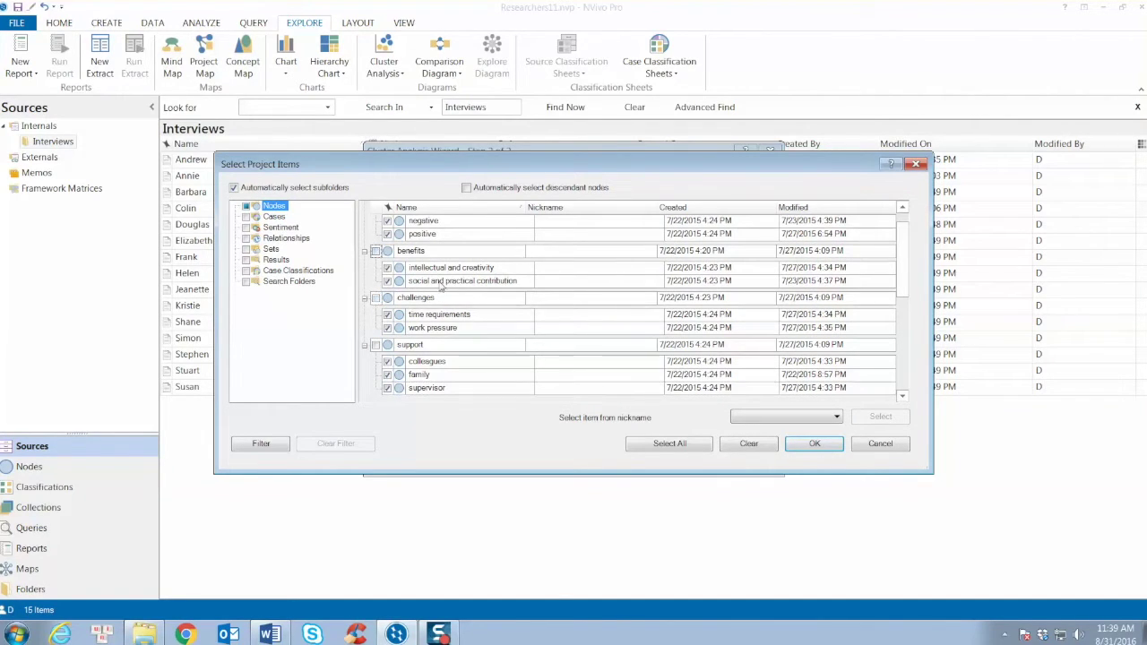
scroll(384, 236, up, 1)
click(375, 221)
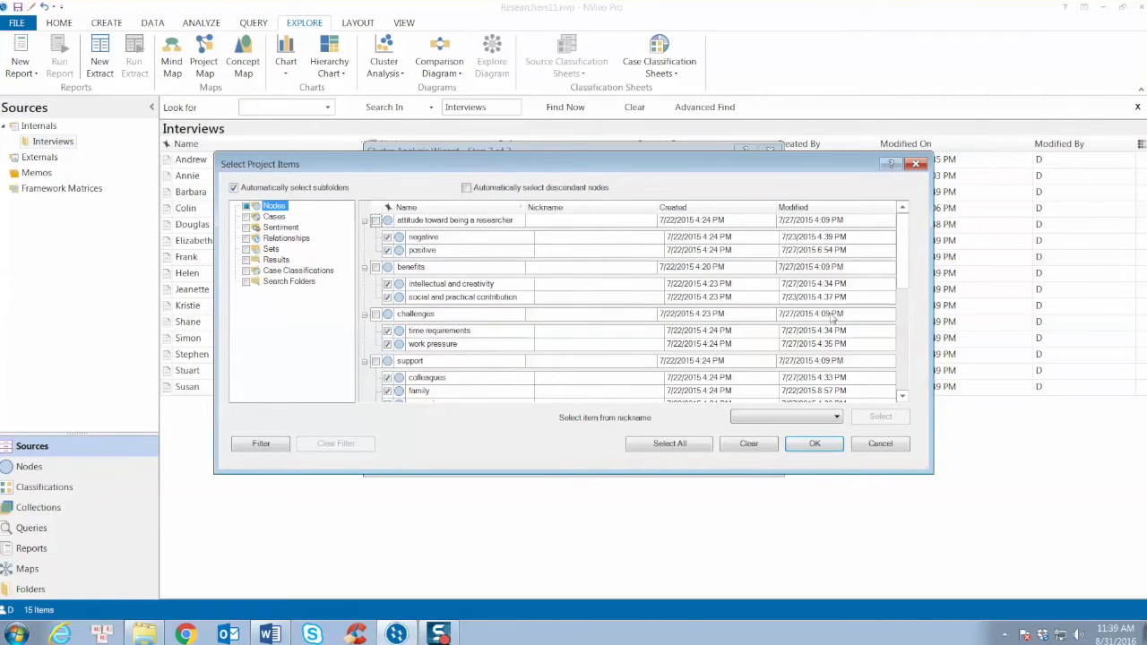
mouse_move(906, 282)
mouse_down()
mouse_move(908, 378)
mouse_move(902, 260)
mouse_up()
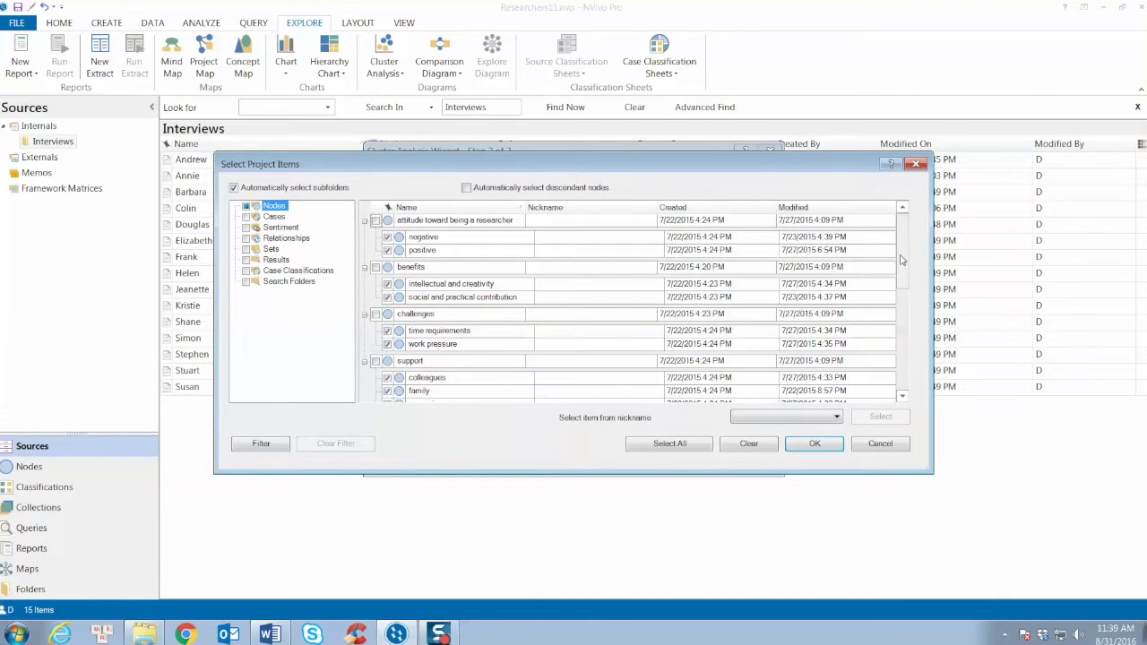
click(800, 445)
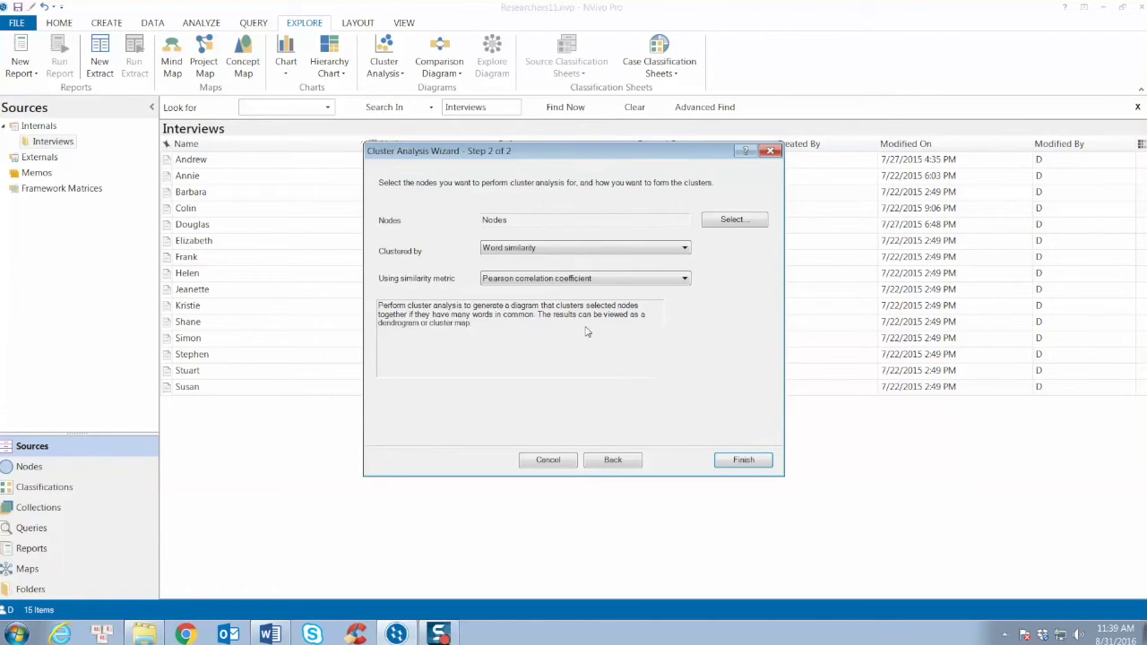
Step: Keep Word similarity with Pearson correlation coefficient and run the analysis
click(663, 250)
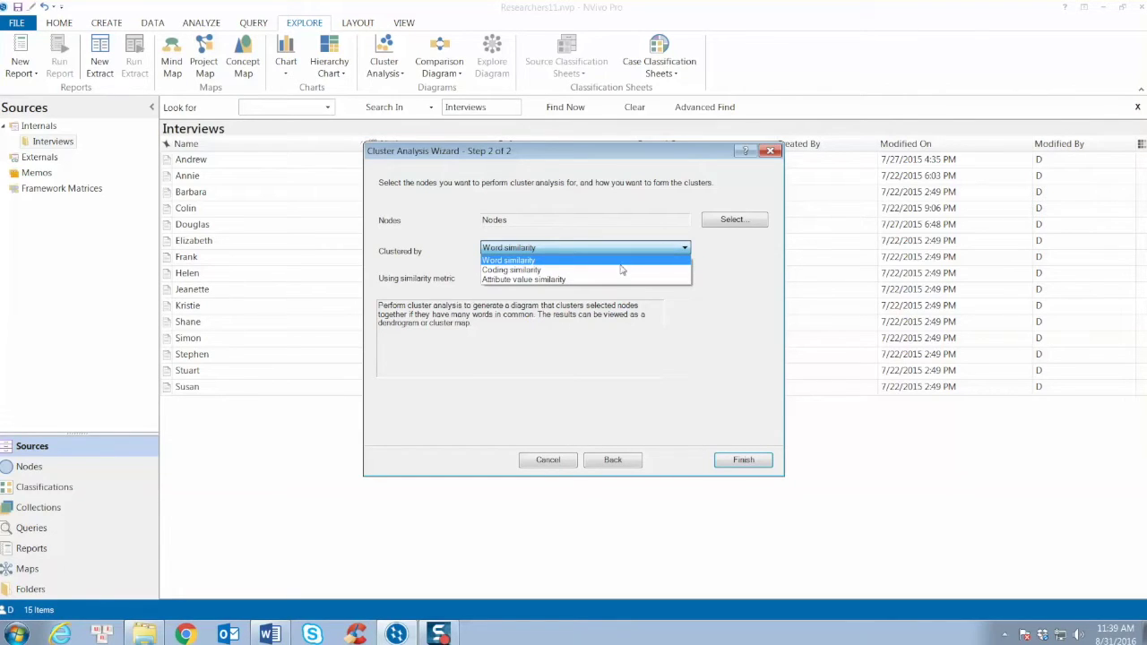
click(619, 261)
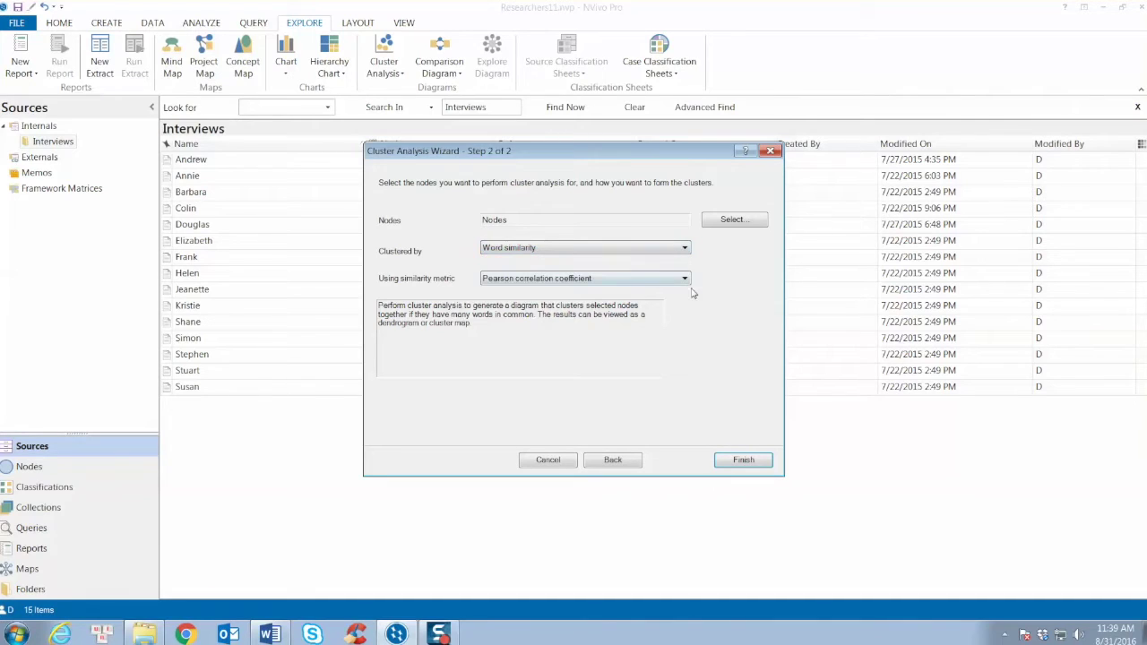
click(742, 461)
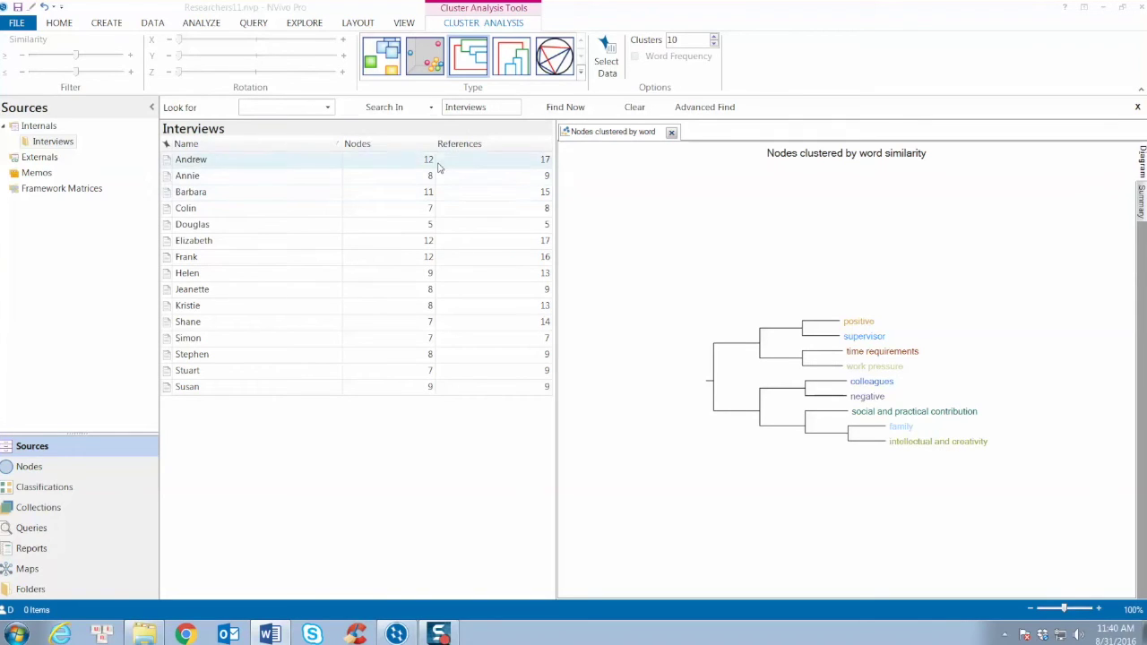
Step: After the word-similarity dendrogram appears, return to the Explore tools
click(307, 24)
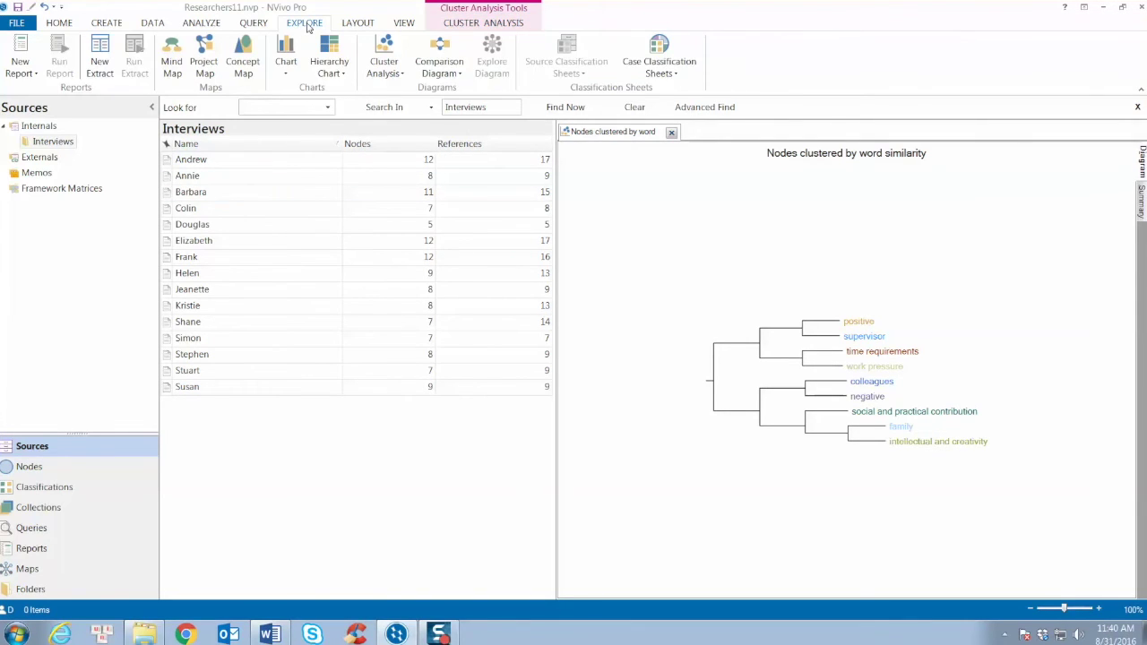
Step: Start another cluster analysis with Nodes as the items and continue to the criteria step
click(399, 76)
click(400, 91)
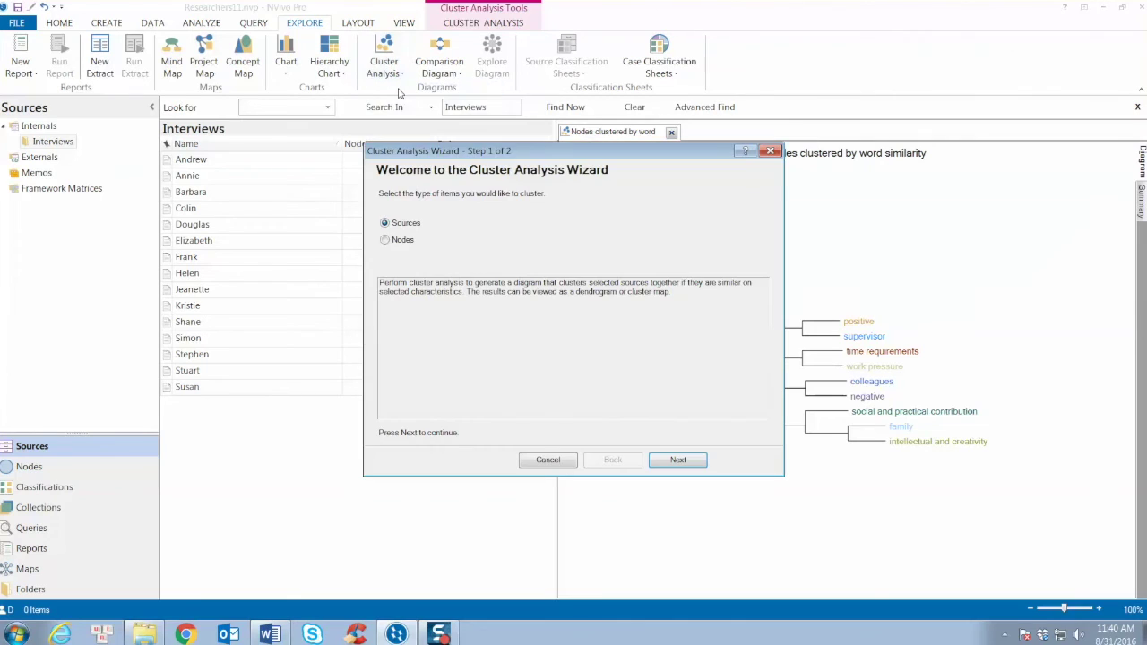
click(403, 241)
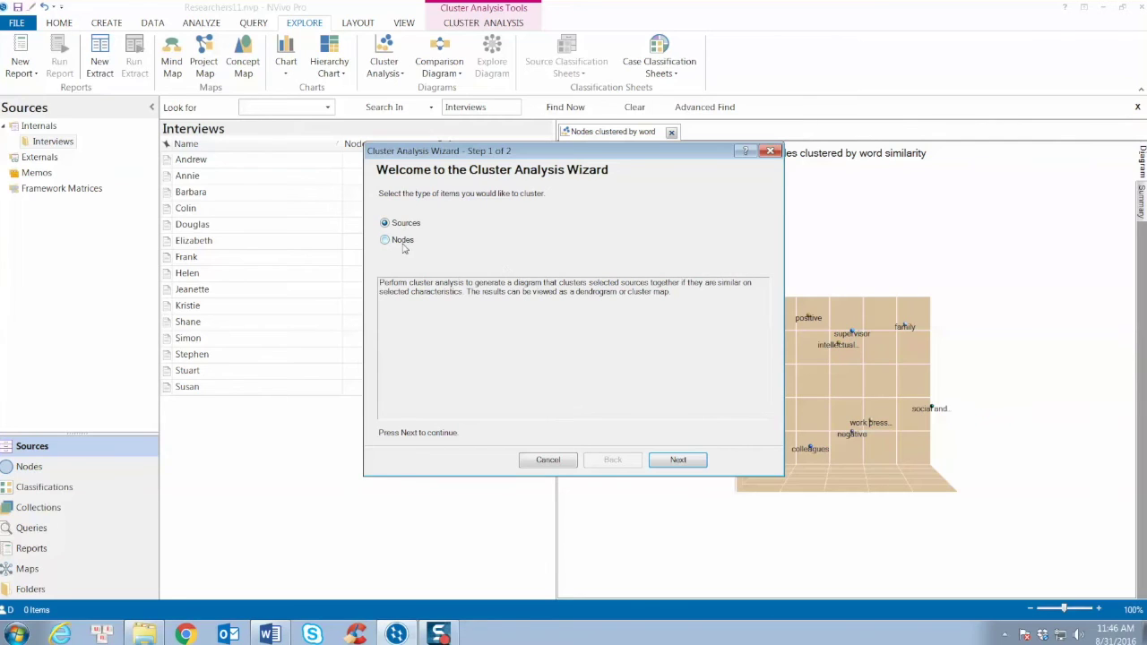
click(402, 241)
click(678, 461)
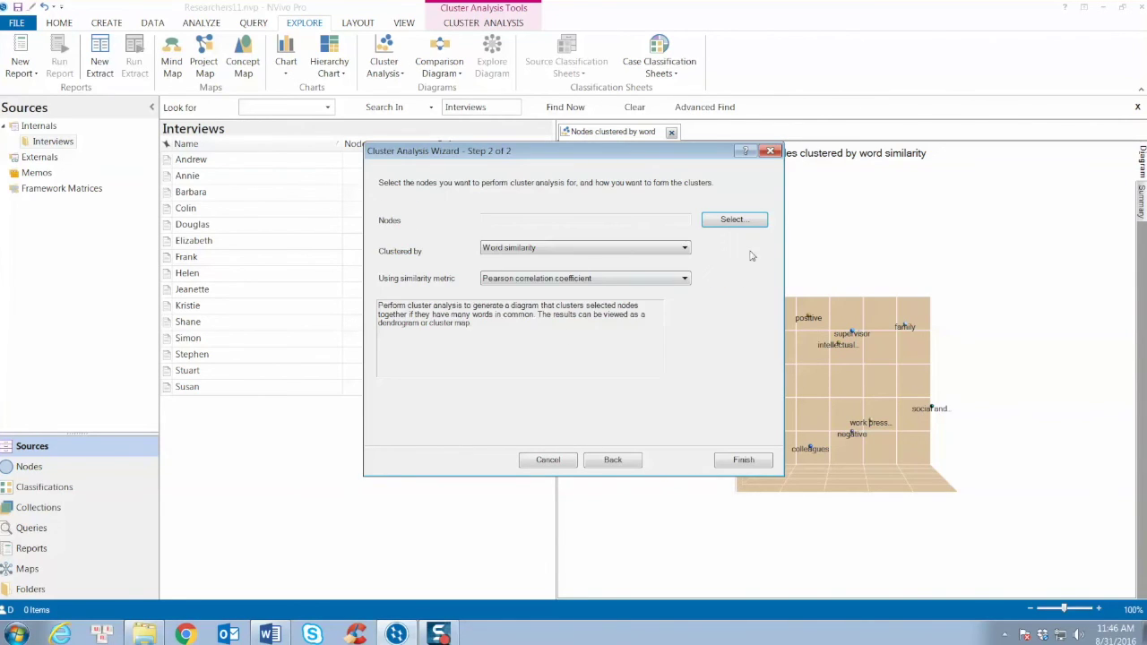
Step: Select the Person case classification as the items to cluster
click(722, 220)
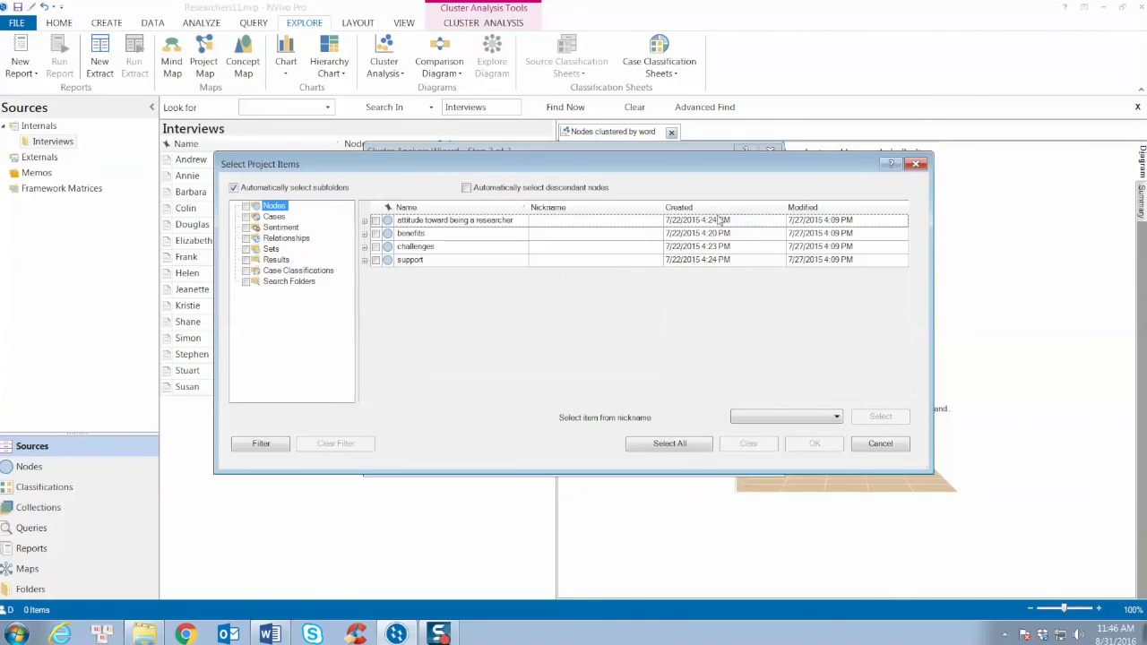
click(246, 270)
click(289, 272)
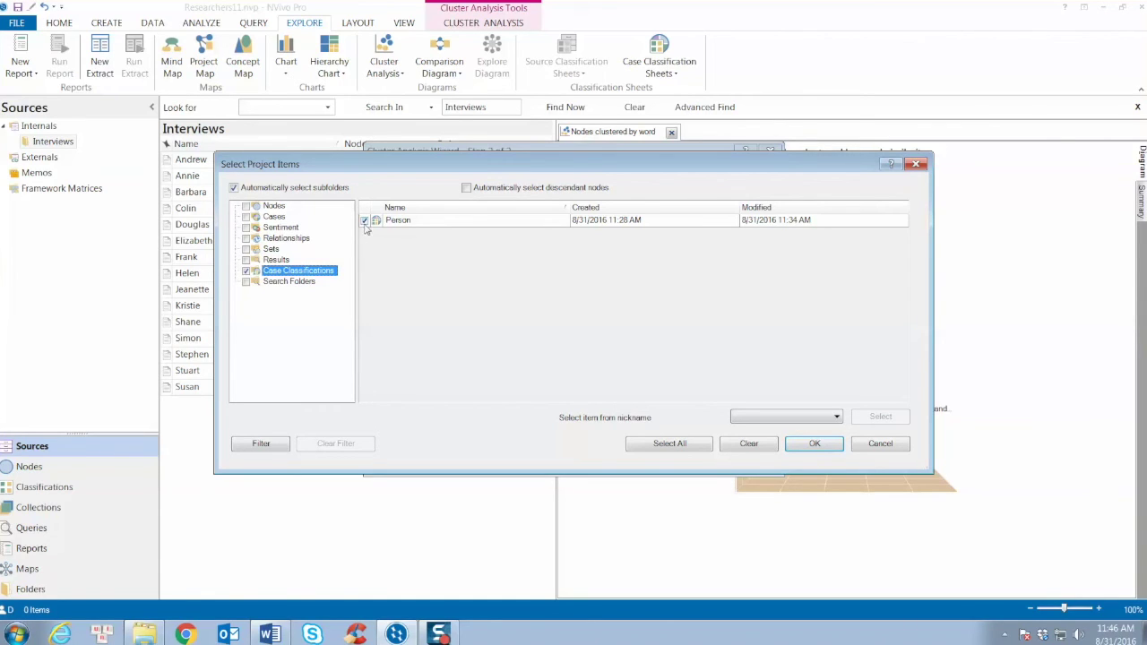
click(812, 442)
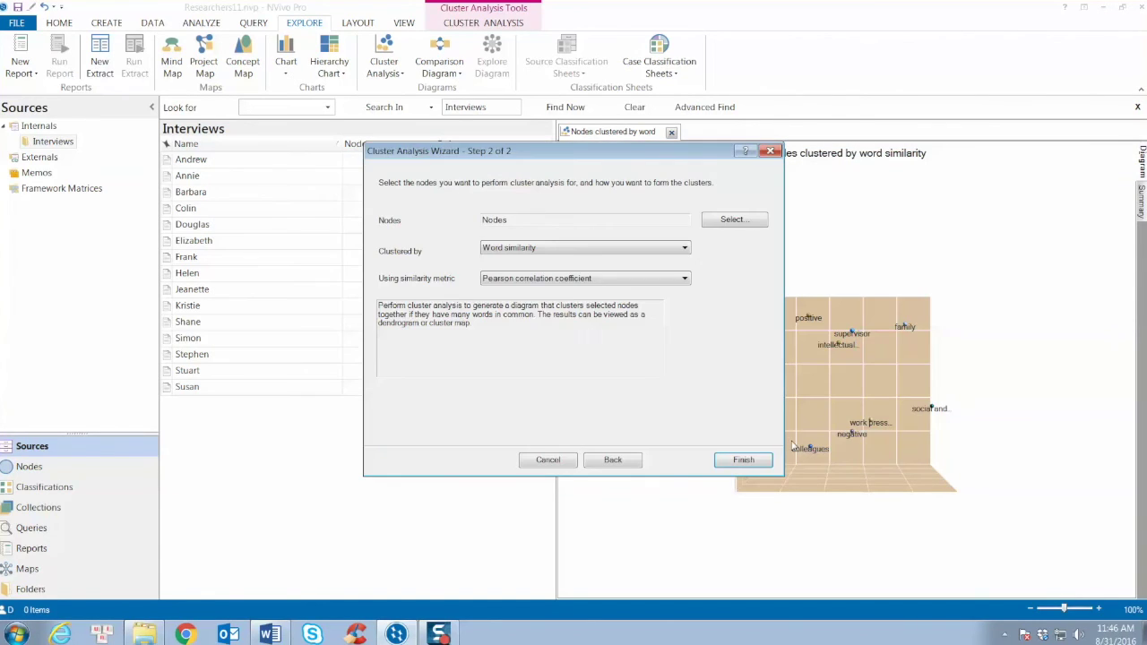
Step: Cluster by Attribute value similarity with Jaccard's coefficient and run the analysis
click(561, 248)
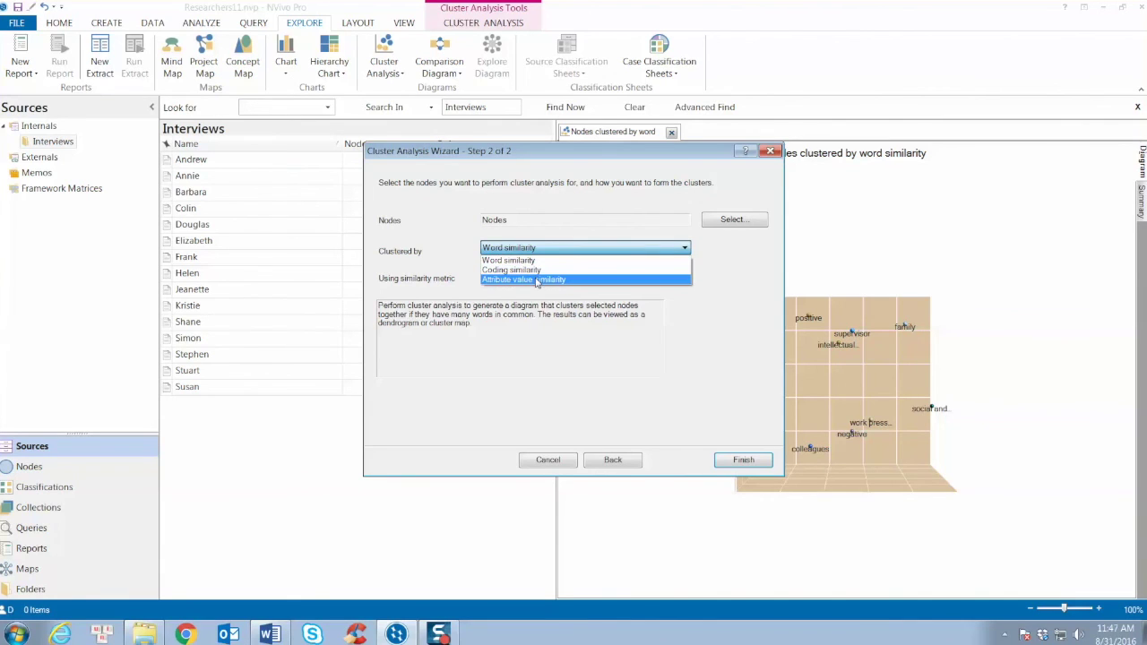
click(567, 281)
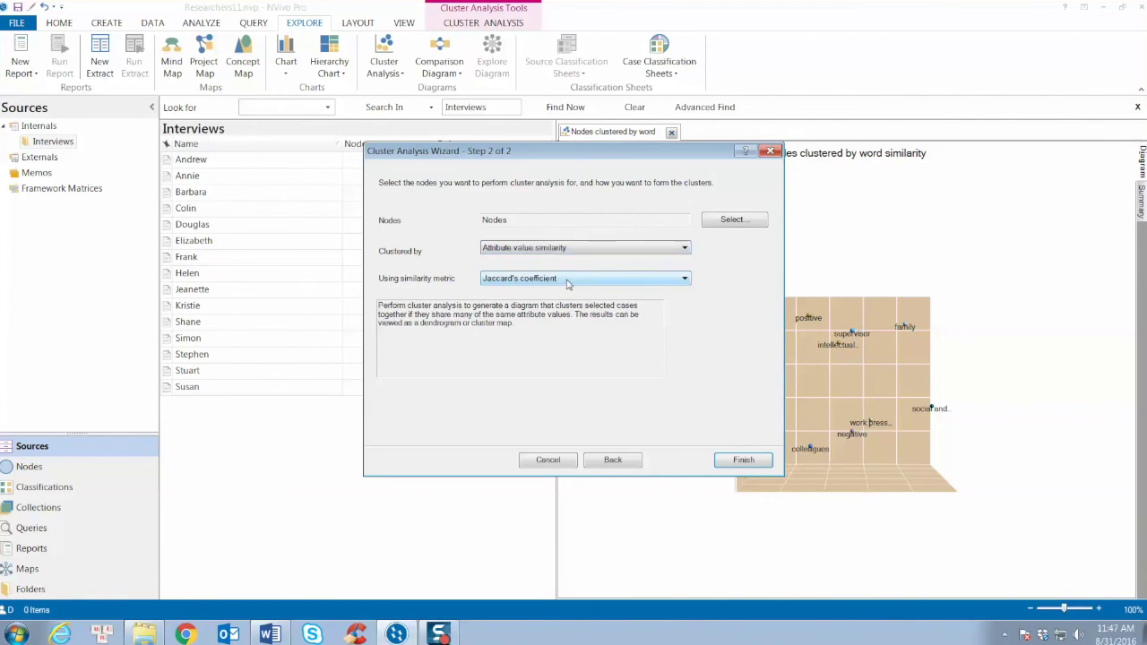
click(737, 459)
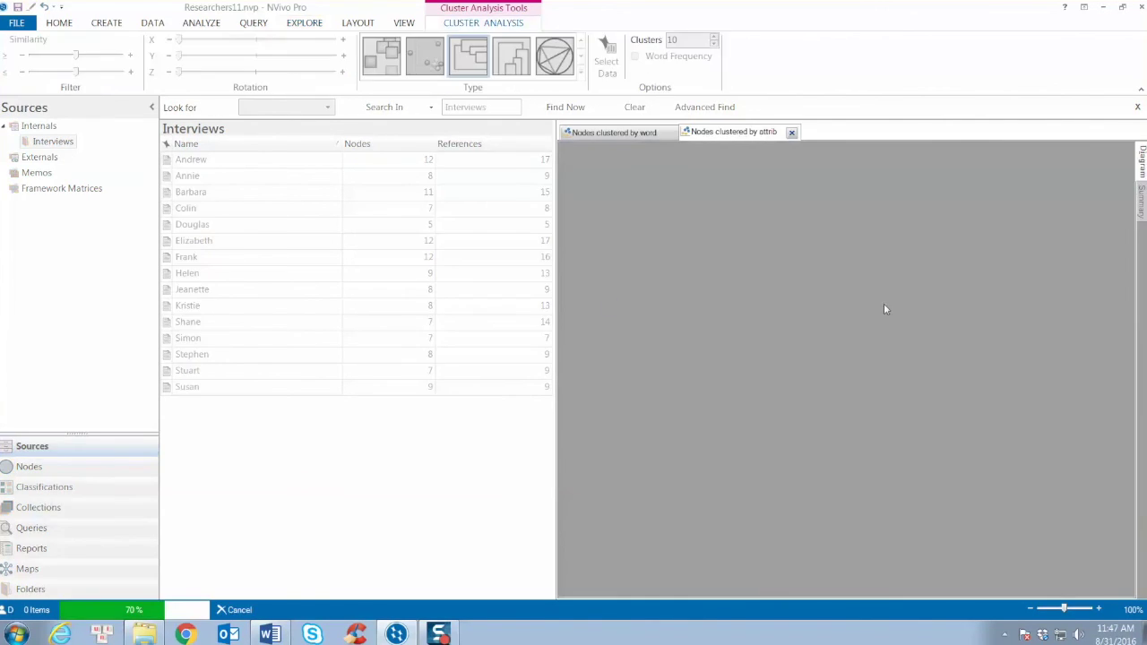